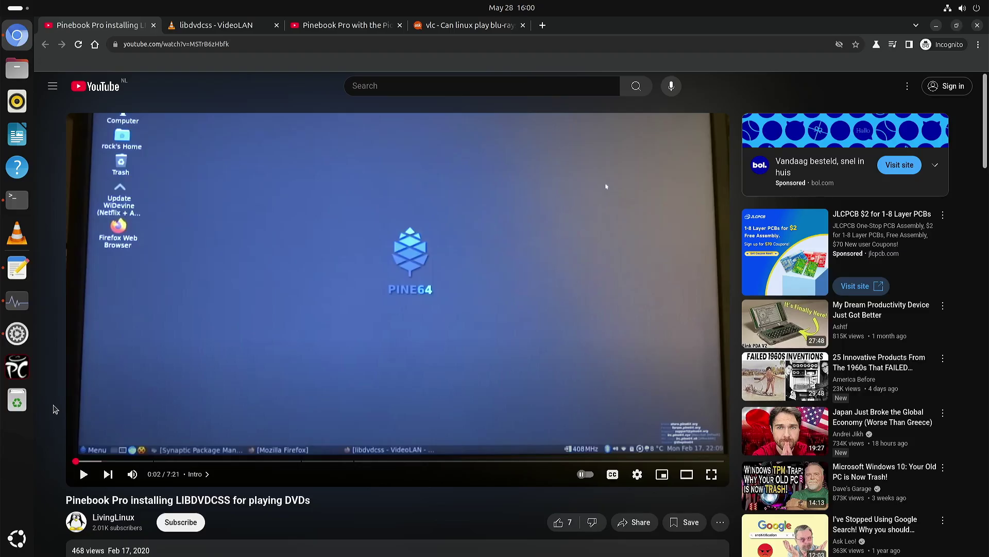
Read the instructions for installing LIBDVDCSS in the description of the Pinebook Pro DVD video.
scroll(55, 409, down, 3)
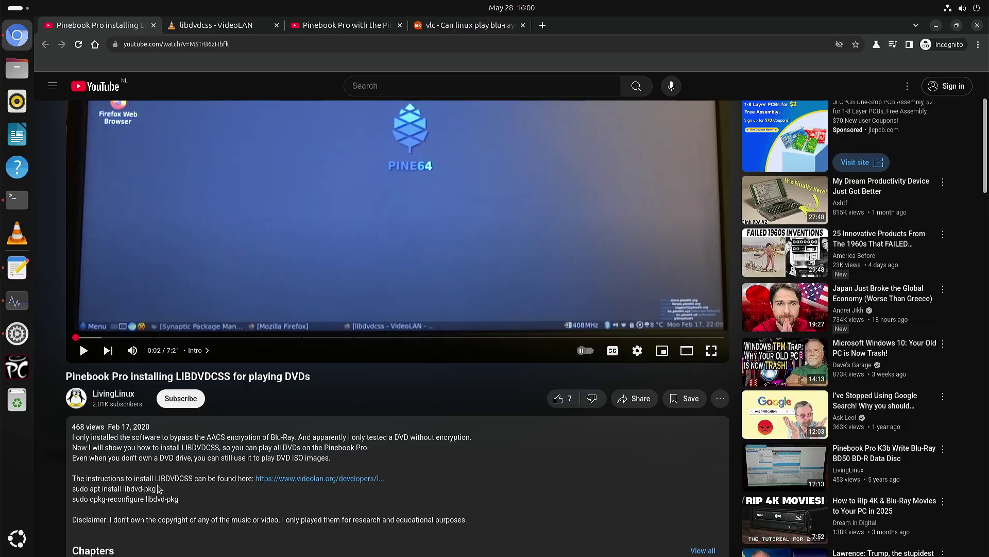
drag(155, 478, 195, 478)
scroll(534, 436, up, 3)
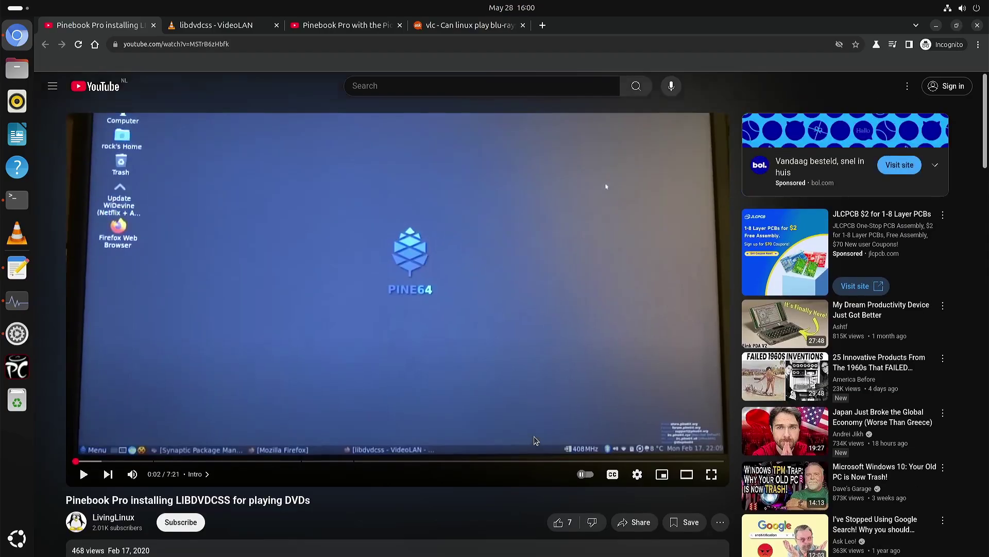
Examine VideoLAN's libdvdcss page, highlighting the commands sudo apt install libdvd-pkg and sudo dpkg-reconfigure libdvd-pkg.
click(202, 26)
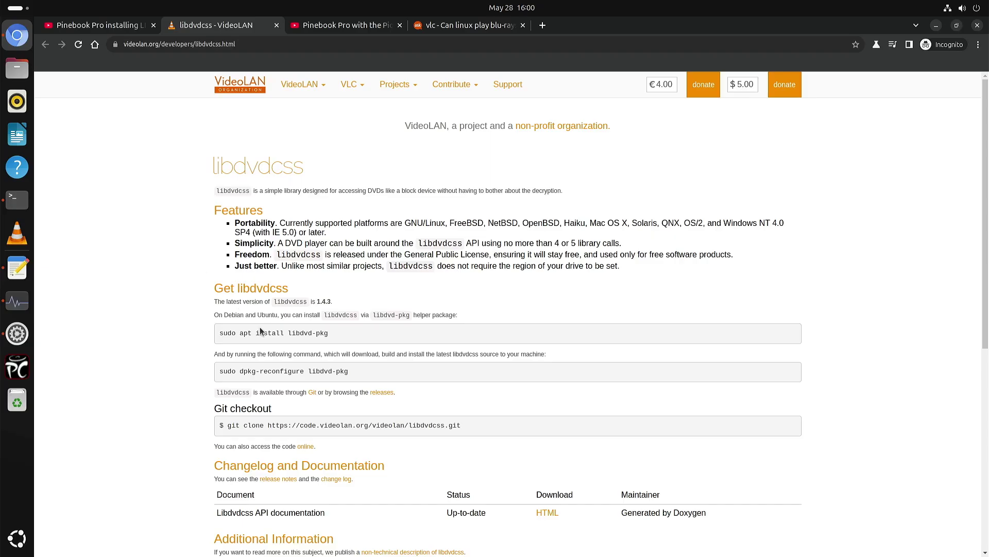
drag(342, 335, 214, 333)
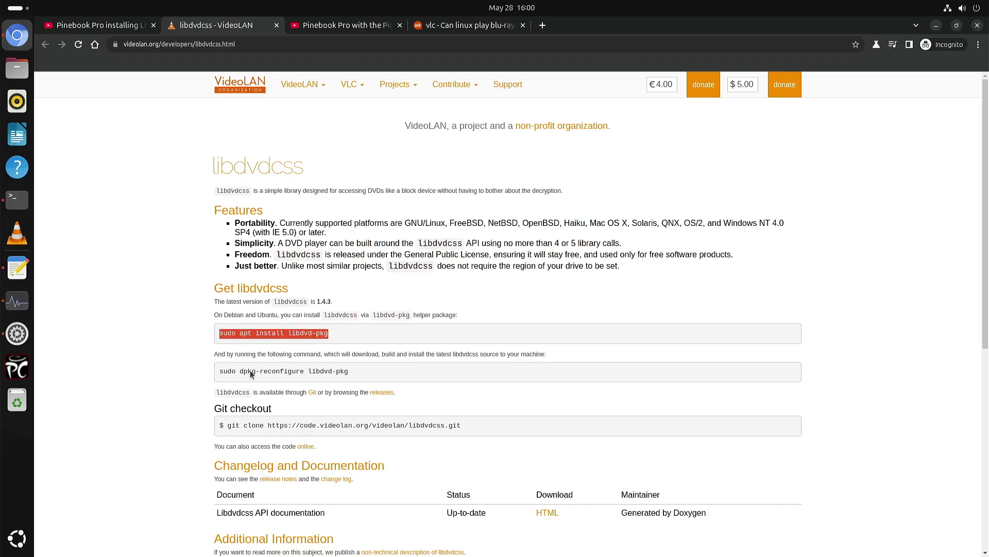
click(356, 369)
drag(355, 368, 197, 372)
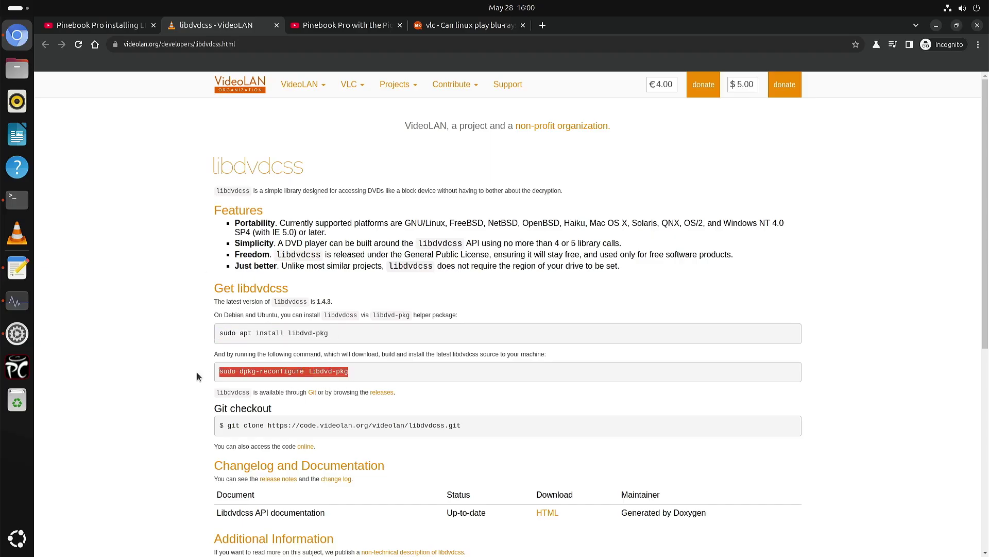
click(201, 308)
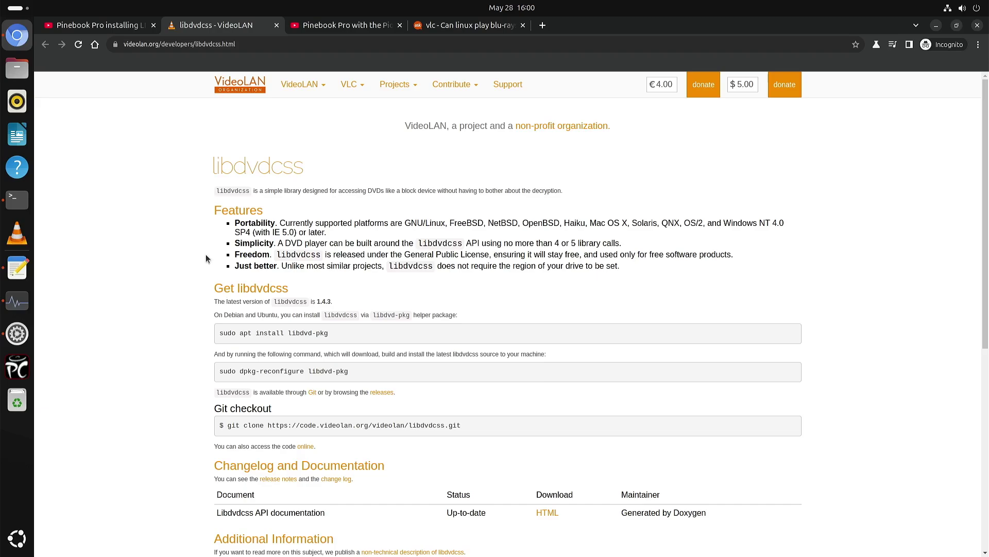
Switch to VLC media player, open the MATRIX disc and start the film with PLAY MOVIE in the disc's menu.
click(16, 236)
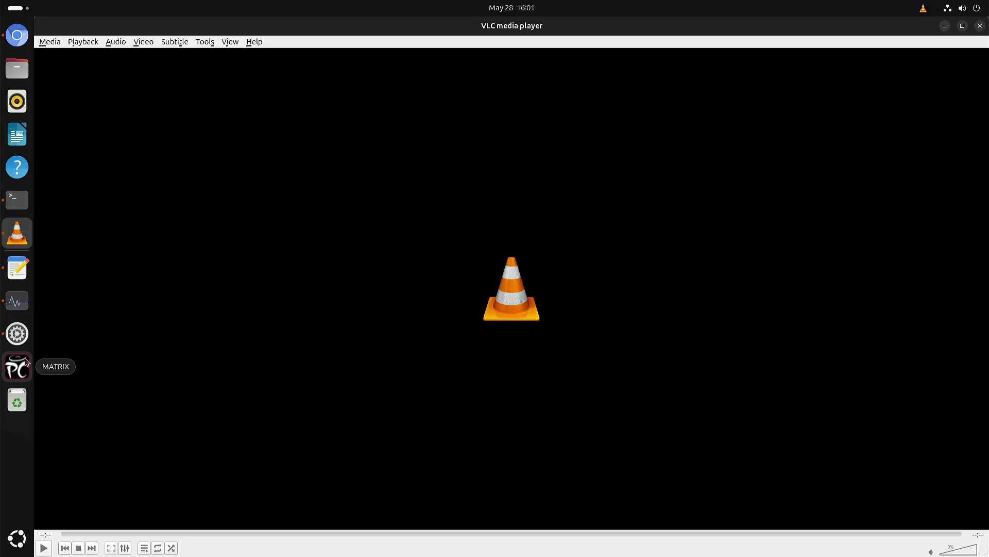
click(49, 43)
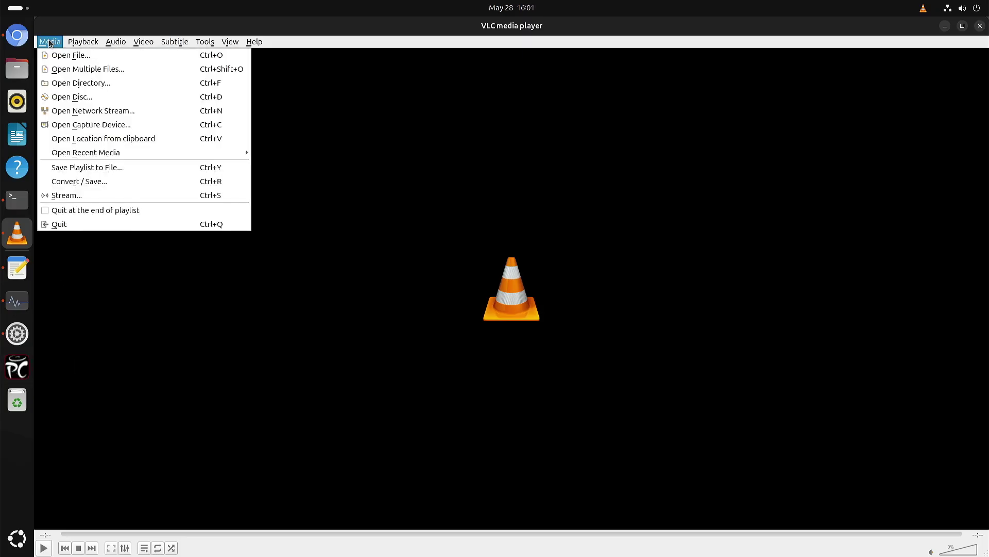
click(99, 96)
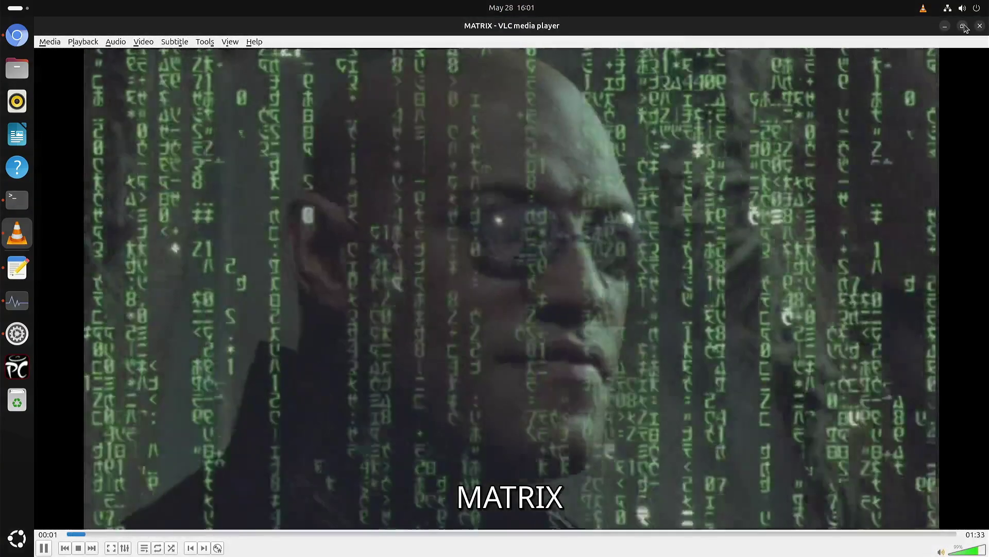
click(963, 26)
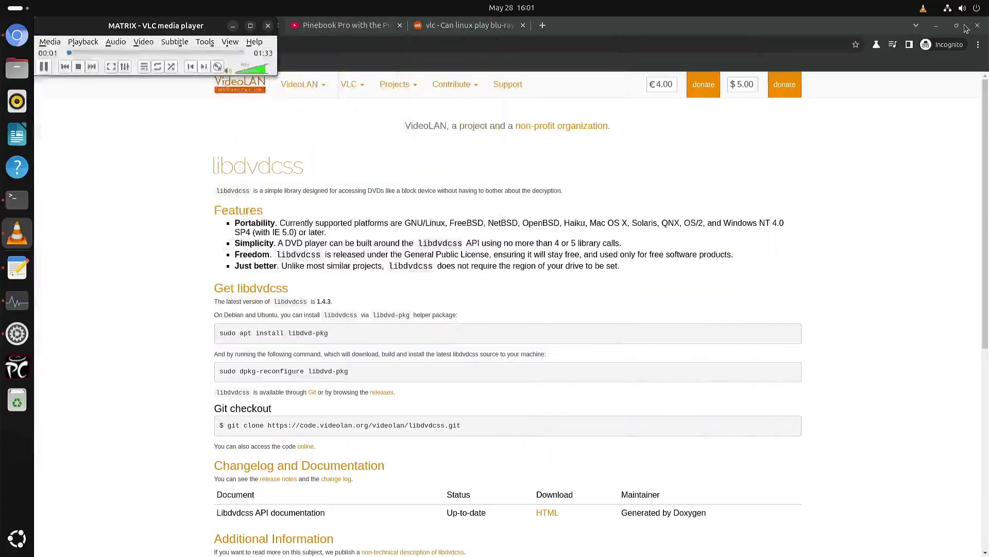
click(249, 26)
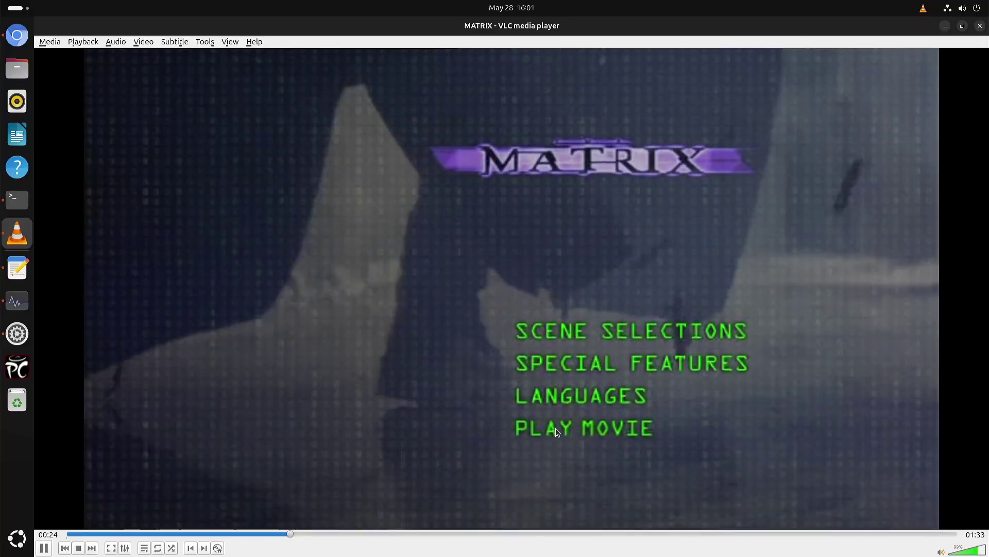
click(555, 428)
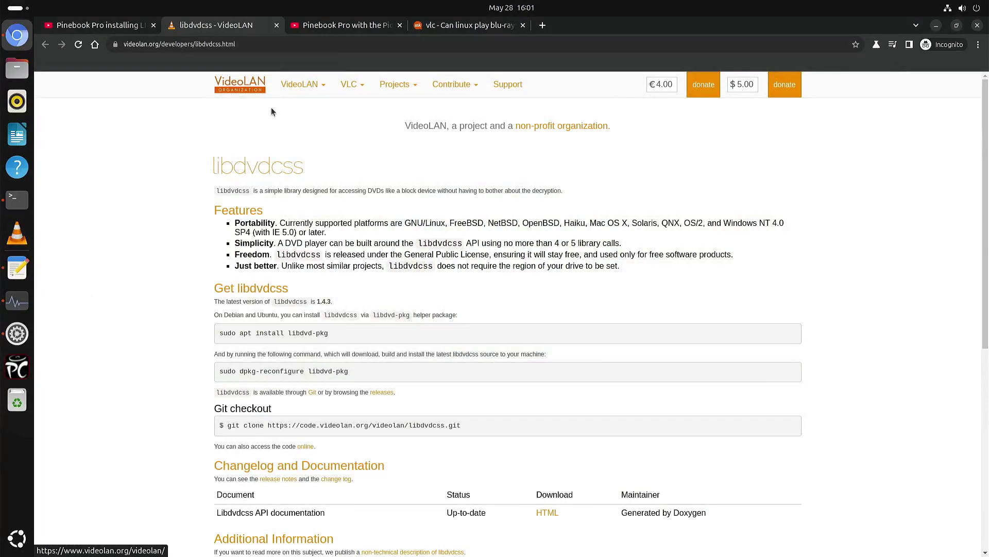
Read the description of the Pioneer BDR-XD05 Blu-Ray writer video for the AACS installation instructions.
click(336, 26)
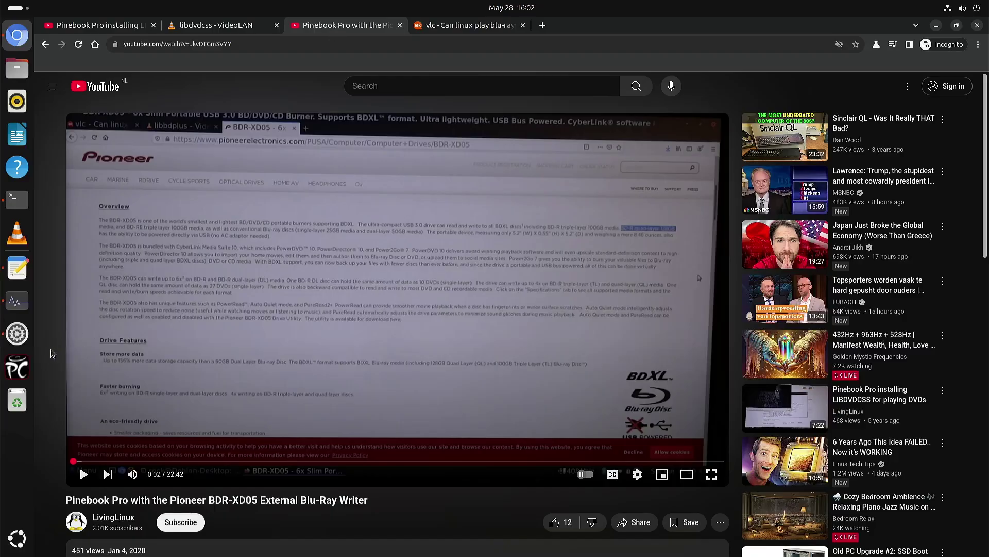
scroll(50, 348, down, 2)
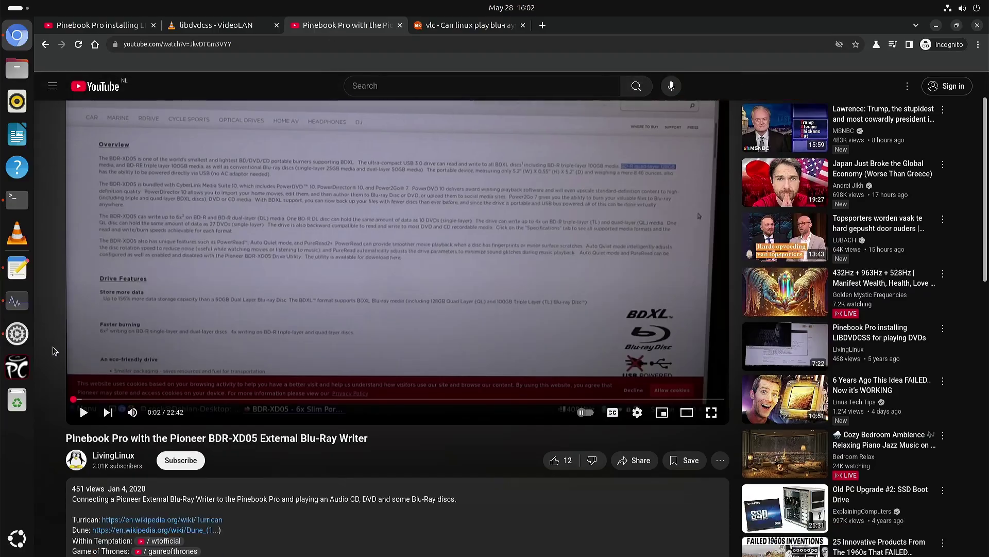
scroll(54, 346, down, 3)
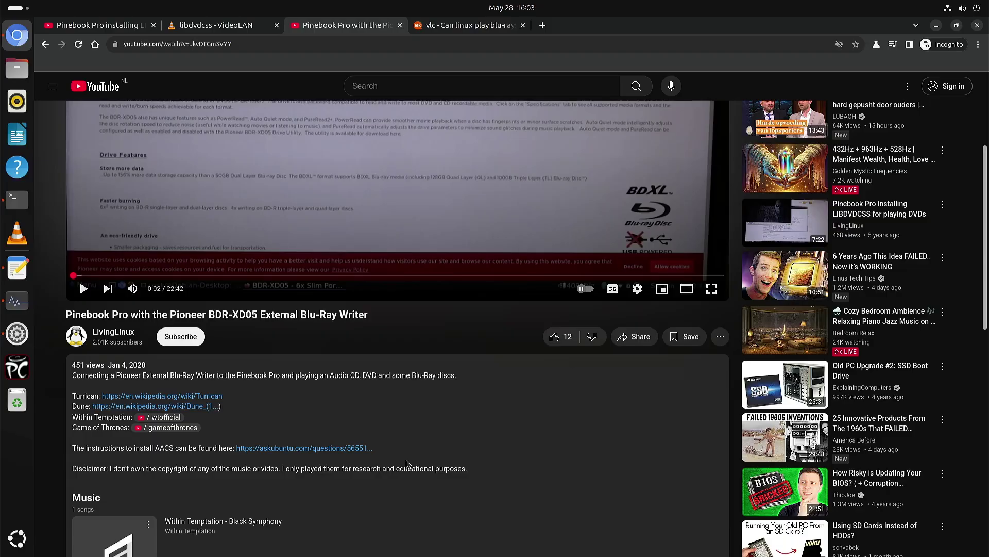
Examine the Ask Ubuntu answers to "Can linux play blu-rays?", from the MakeMKV setup down to the Blu Ray support commands.
click(462, 28)
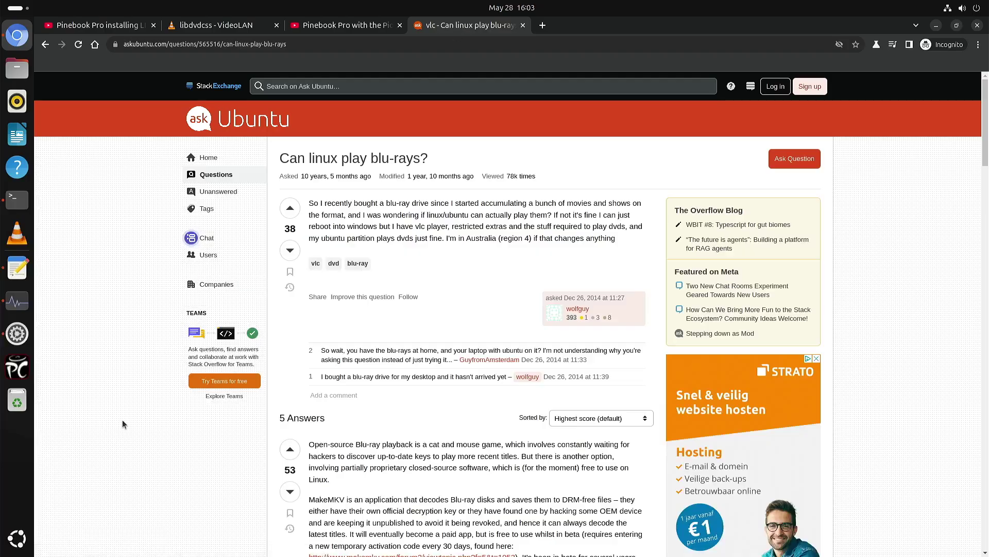
scroll(122, 420, down, 5)
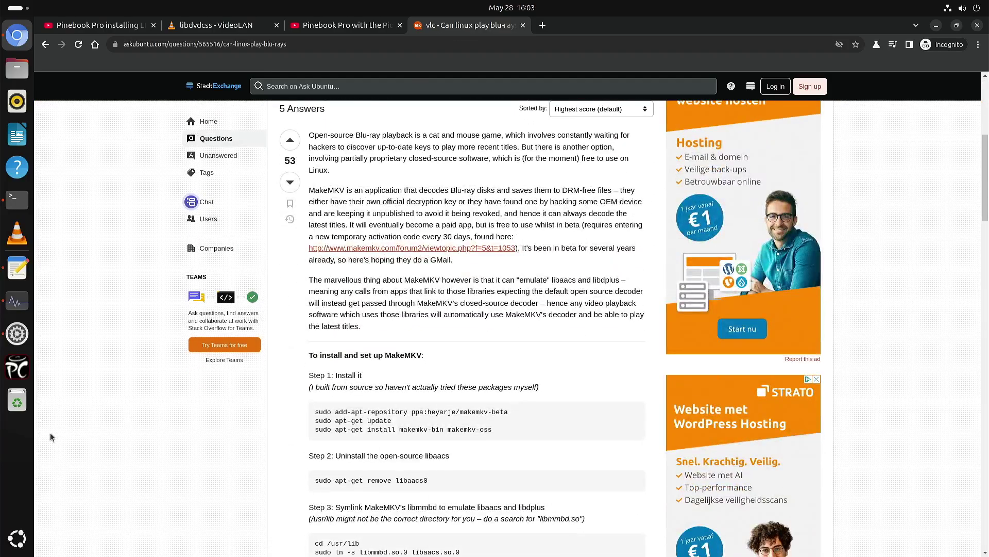
scroll(57, 430, down, 3)
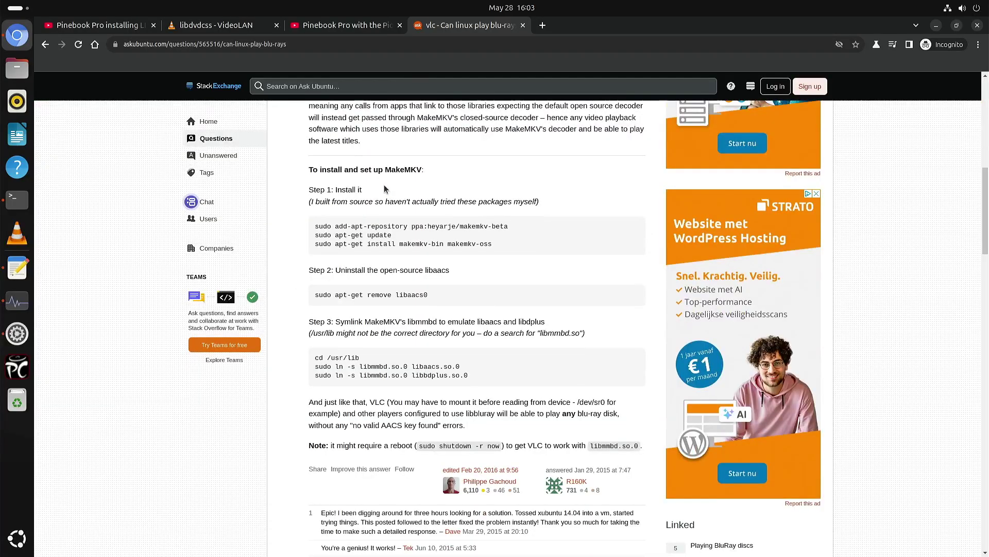
drag(385, 170, 421, 172)
click(290, 407)
scroll(289, 404, down, 3)
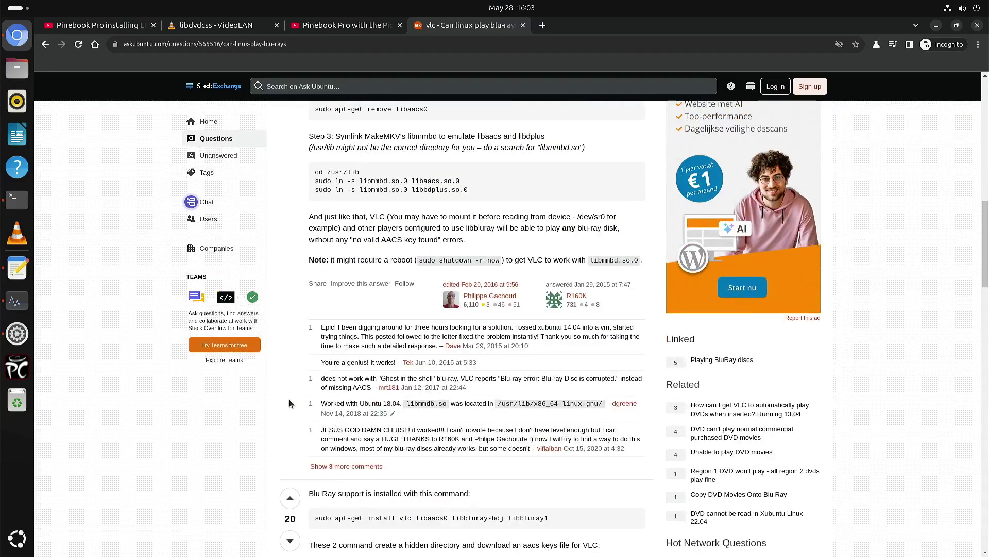
scroll(289, 403, down, 4)
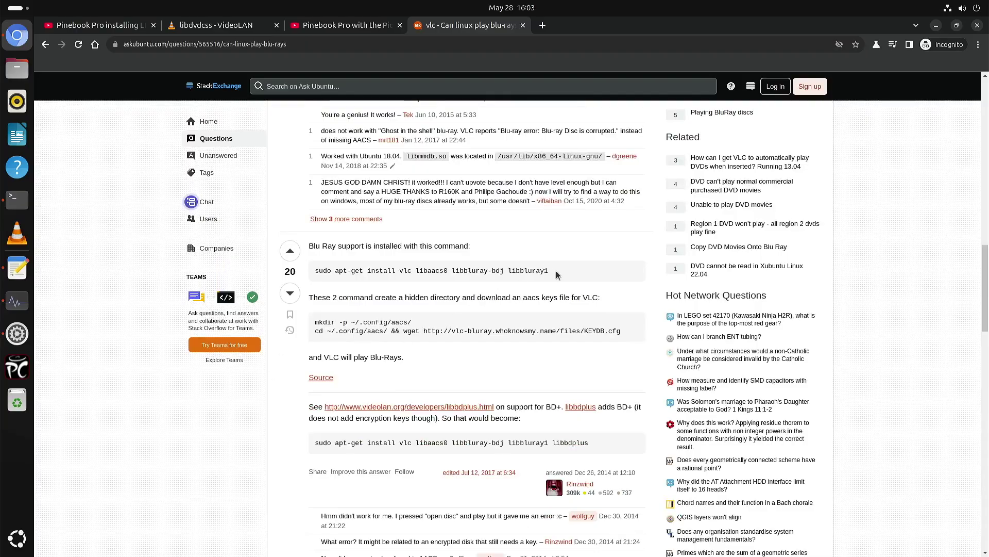
Try to run sudo apt-get install vlc libaacs0 libbluray-bdj libbluray1 from the answer in the Terminal, entering the sudo password.
drag(557, 274, 320, 277)
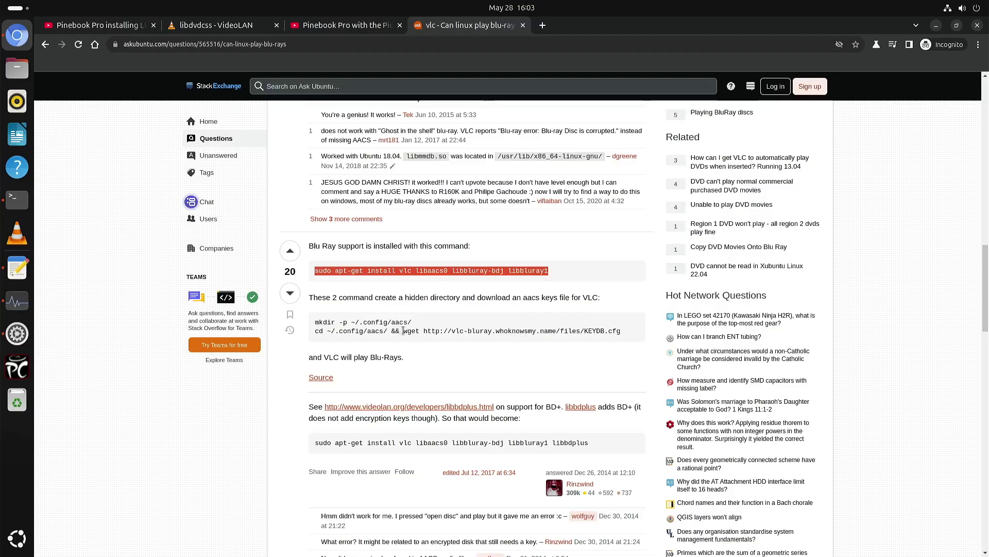
click(17, 199)
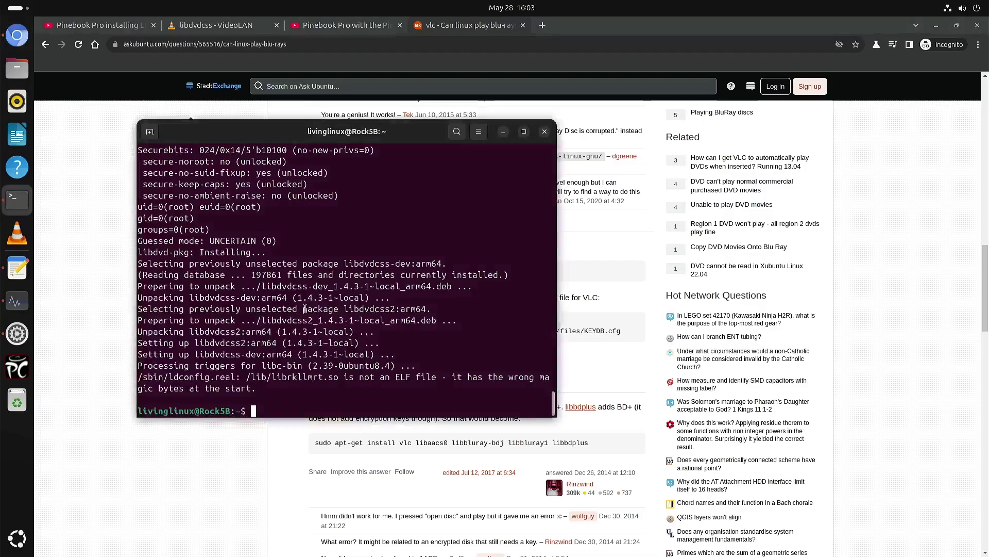
text(sudo apt-get install vlc libaacs0 libbluray-bdj libbluray1)
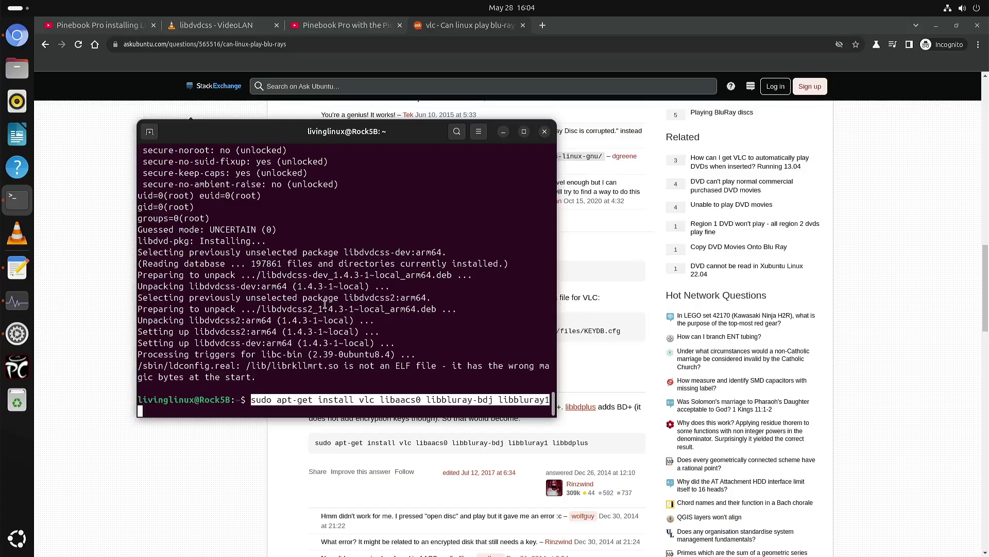
key(Return)
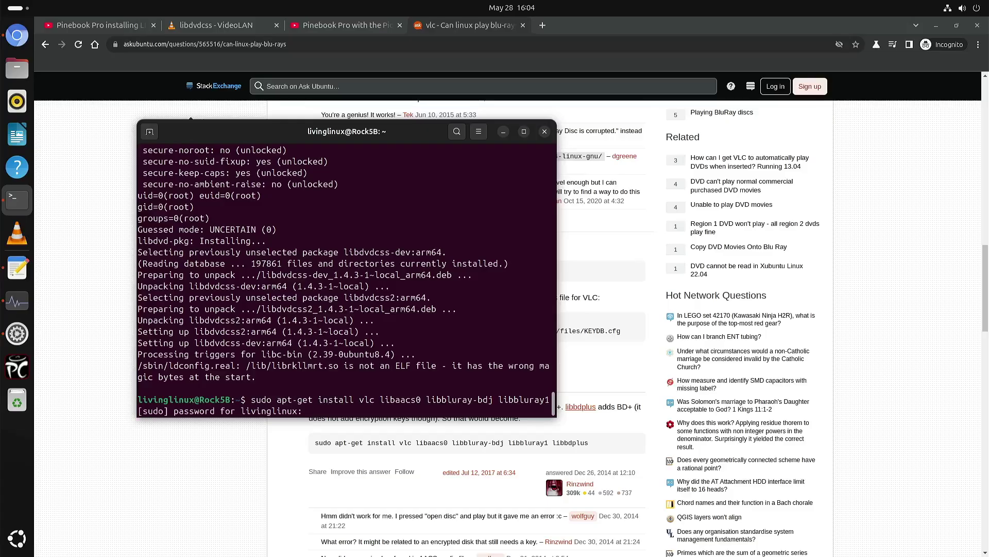
key(Return)
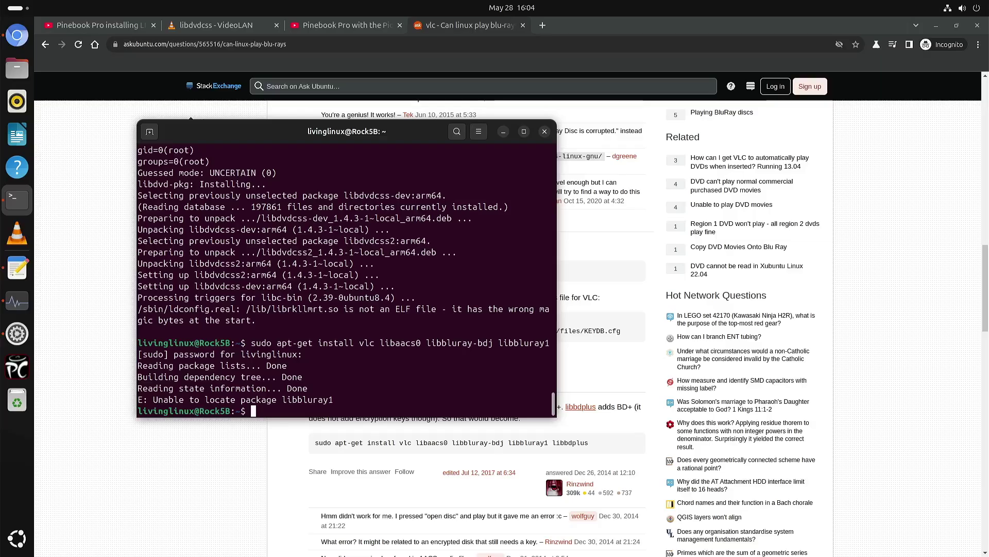
Rerun the package install command with libbluray2 in place of libbluray1.
key(Up)
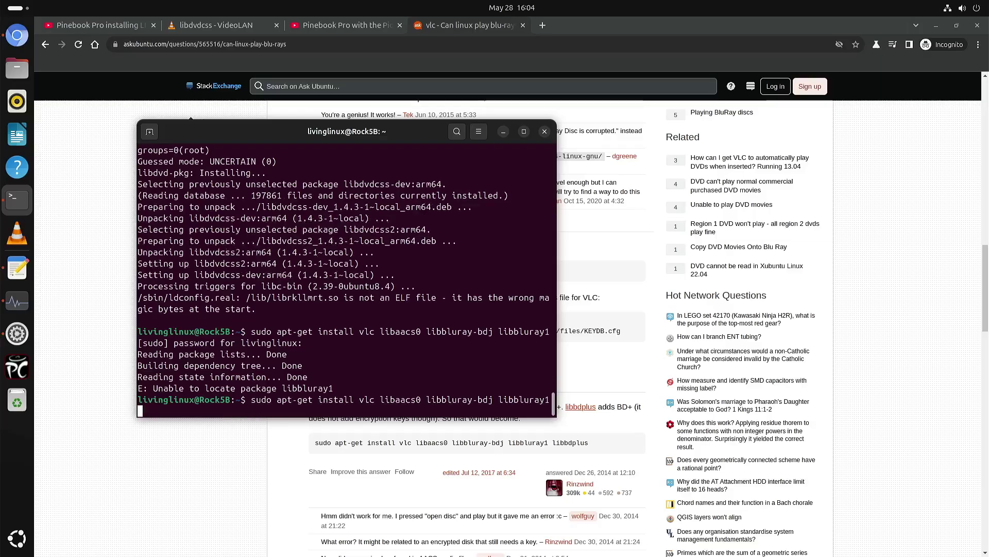
key(BackSpace)
text(2)
key(Return)
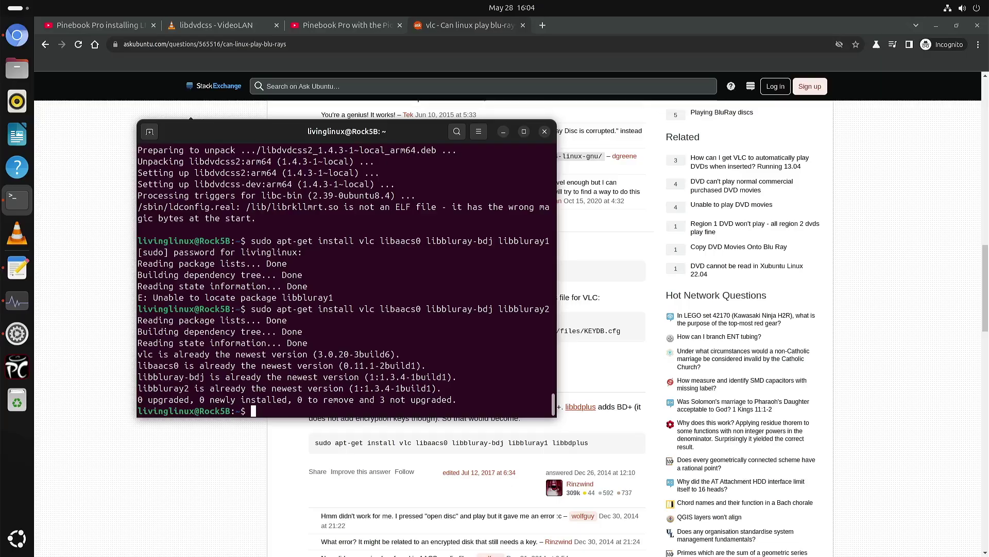
click(202, 452)
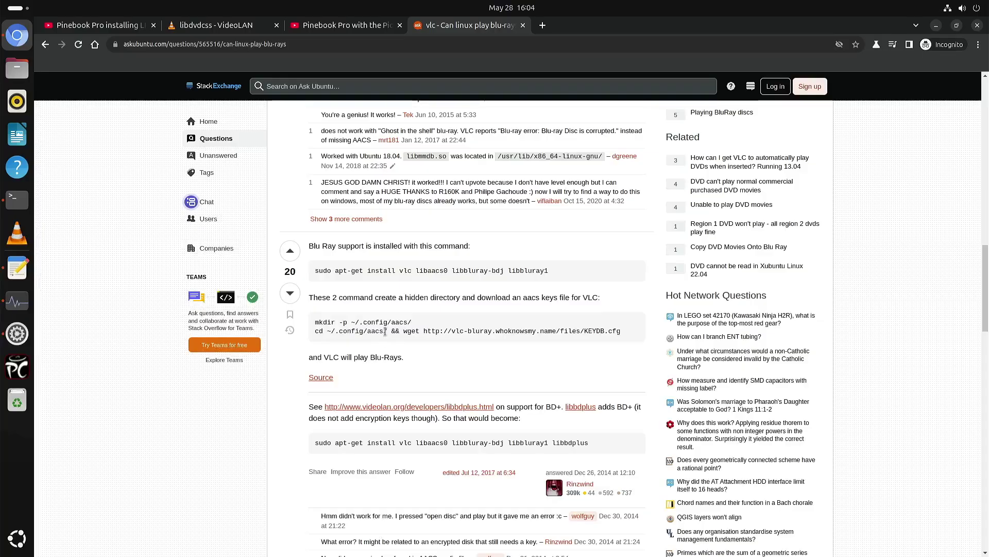
drag(386, 331, 315, 323)
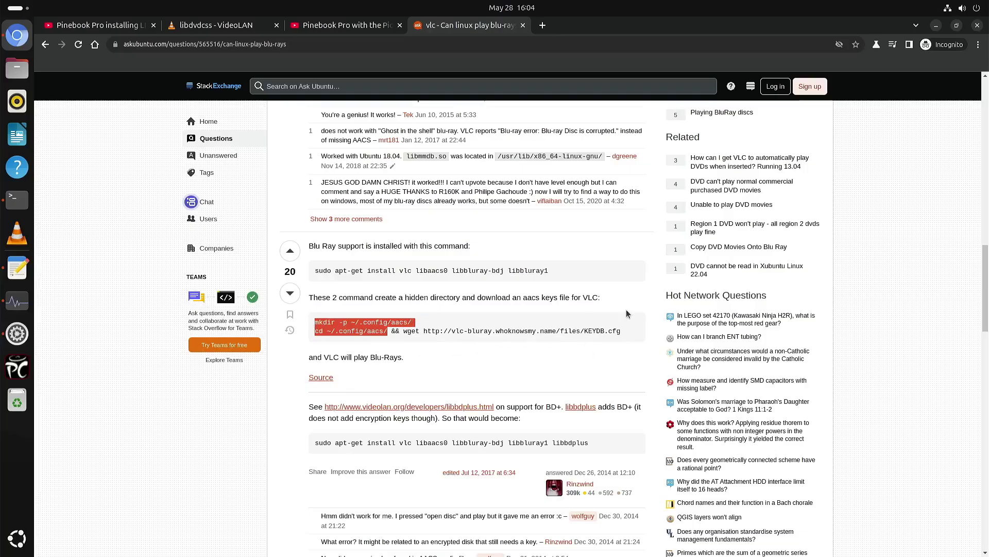
click(403, 332)
drag(403, 332, 621, 331)
key(ctrl+c)
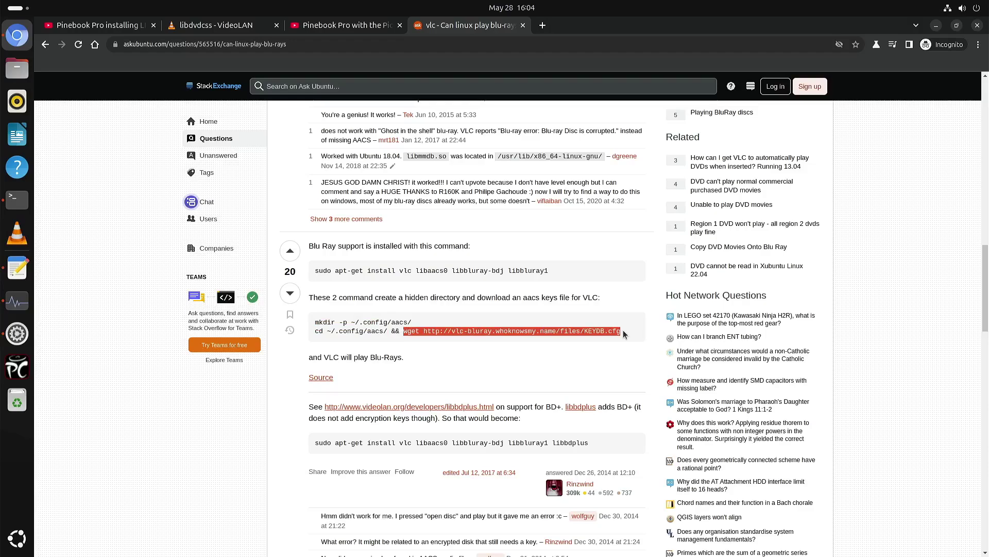
click(16, 196)
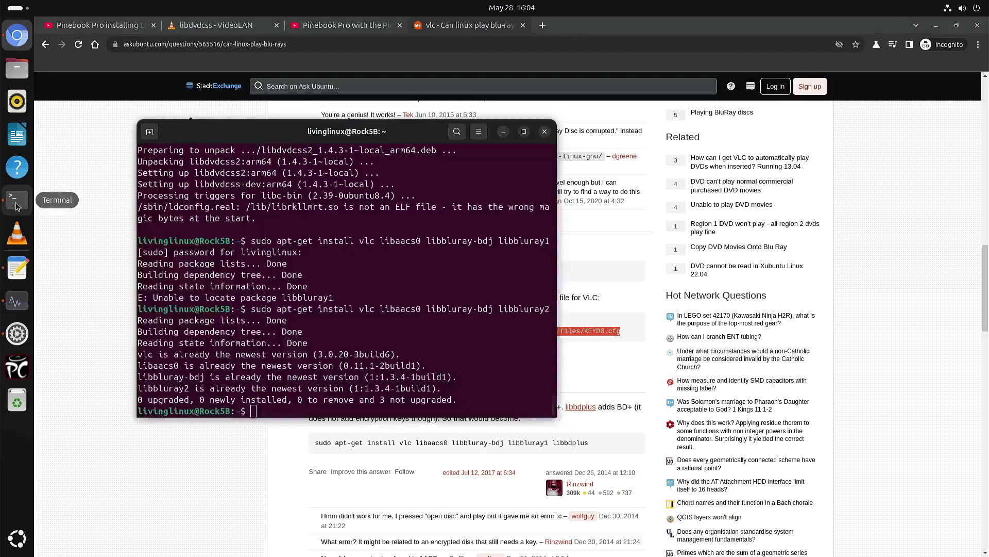
key(ctrl+shift+v)
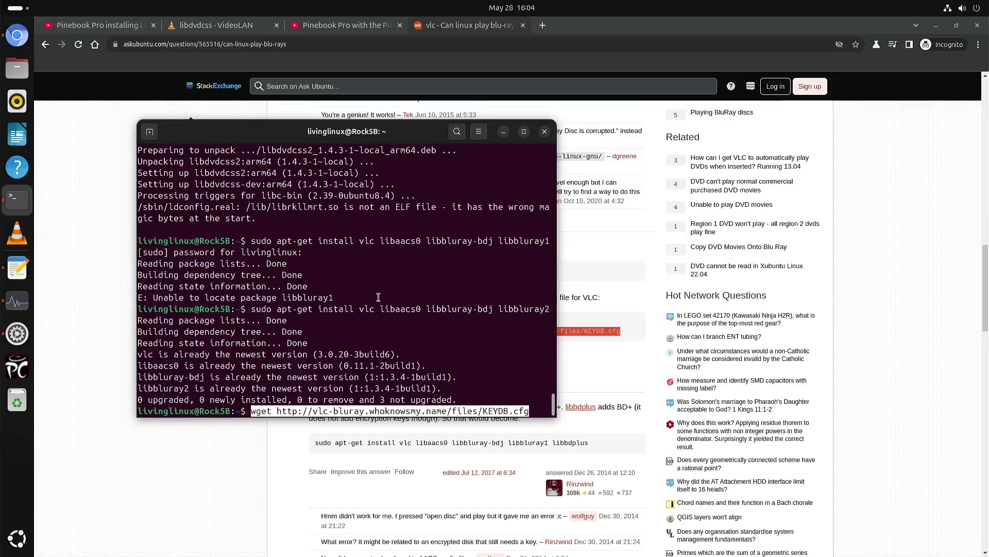
key(Return)
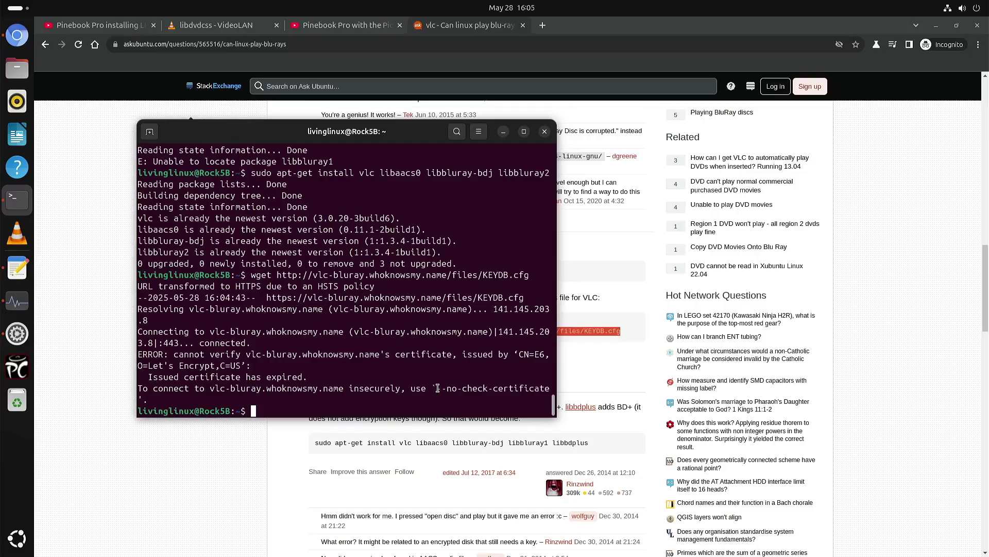
drag(437, 388, 548, 392)
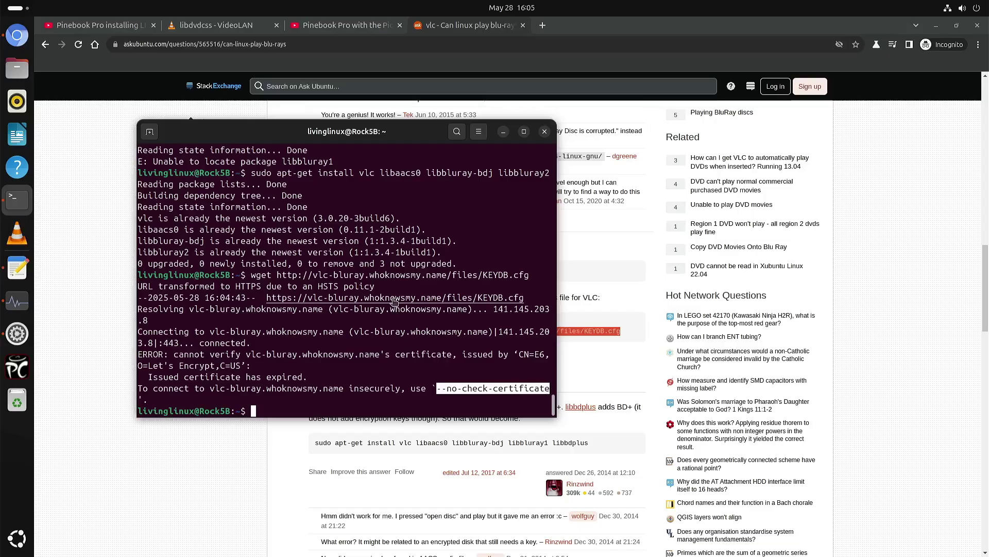
key(Up)
key(Left)
key(Left)
key(Left)
key(Left)
key(Left)
key(Left)
key(Left)
key(Left)
key(Left)
key(Left)
key(Left)
key(Left)
key(Left)
key(Left)
key(Left)
key(Left)
key(Left)
key(Left)
key(Left)
key(Left)
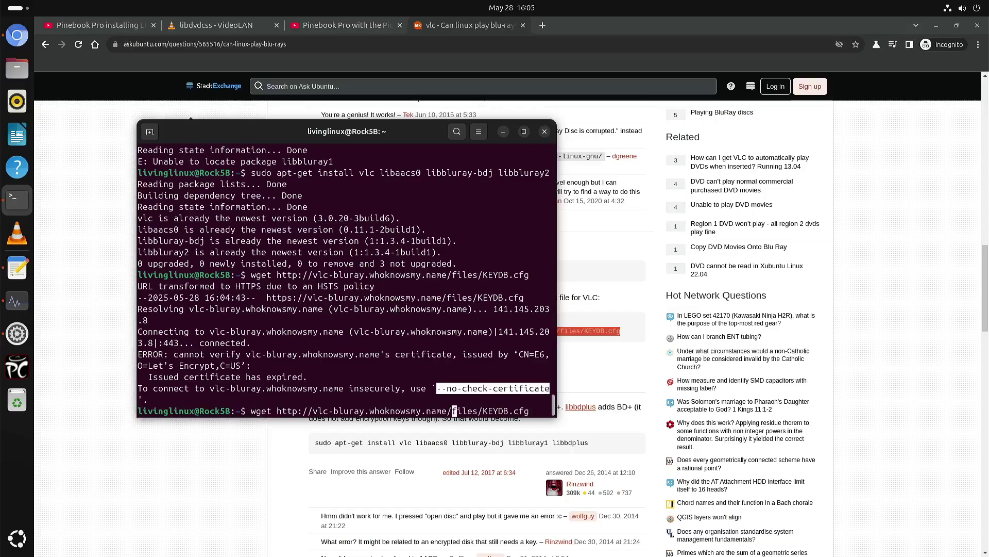
key(Left)
key(Left)
key(Left)
key(Left)
key(Left)
key(Left)
key(Left)
key(Left)
key(Left)
key(Left)
key(Left)
key(Left)
key(Left)
key(Left)
key(Left)
key(Left)
key(Left)
key(Left)
key(Left)
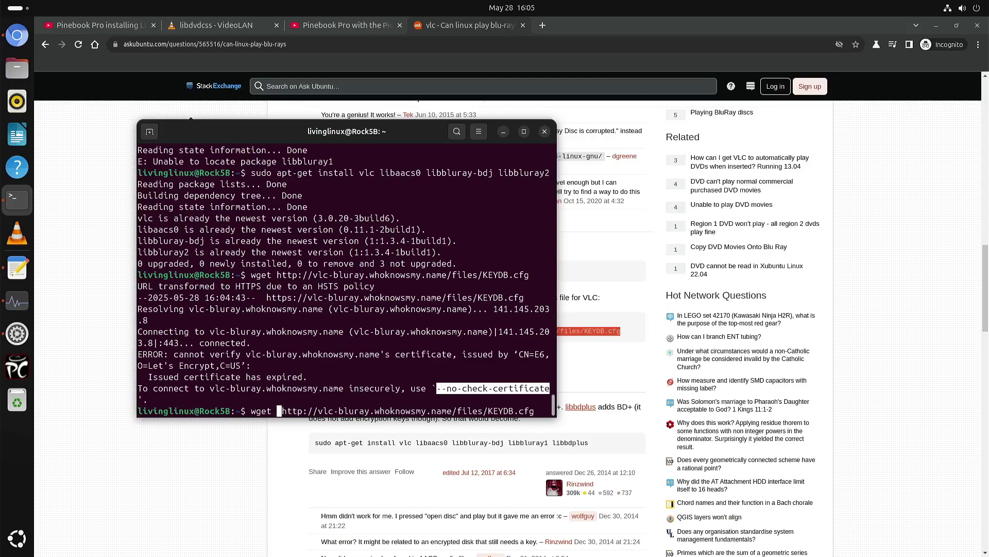
text(--no-check-certificate)
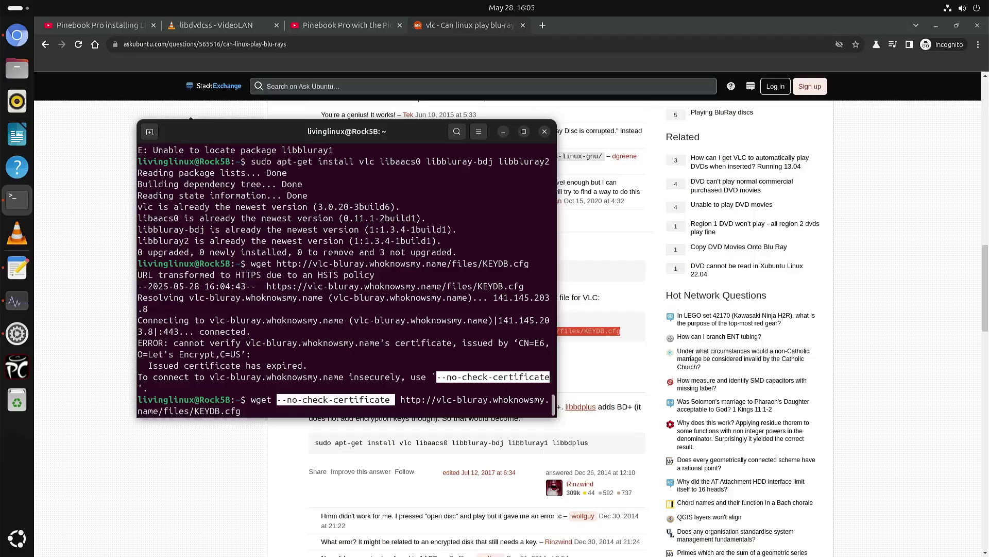
key(Return)
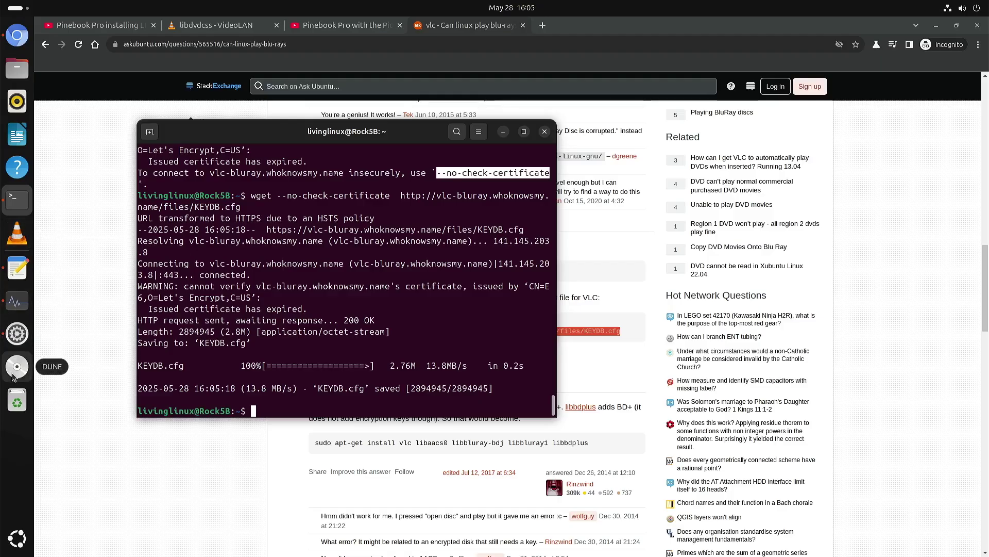
Switch to VLC, play the disc in /dev/sr0 as Blu-ray, and lower the playback volume to about half.
click(18, 233)
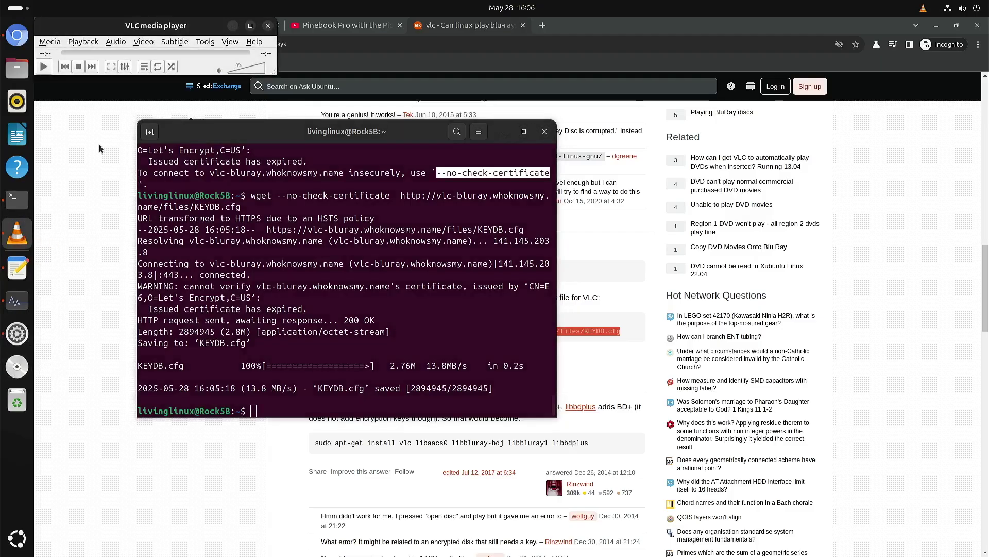
click(52, 42)
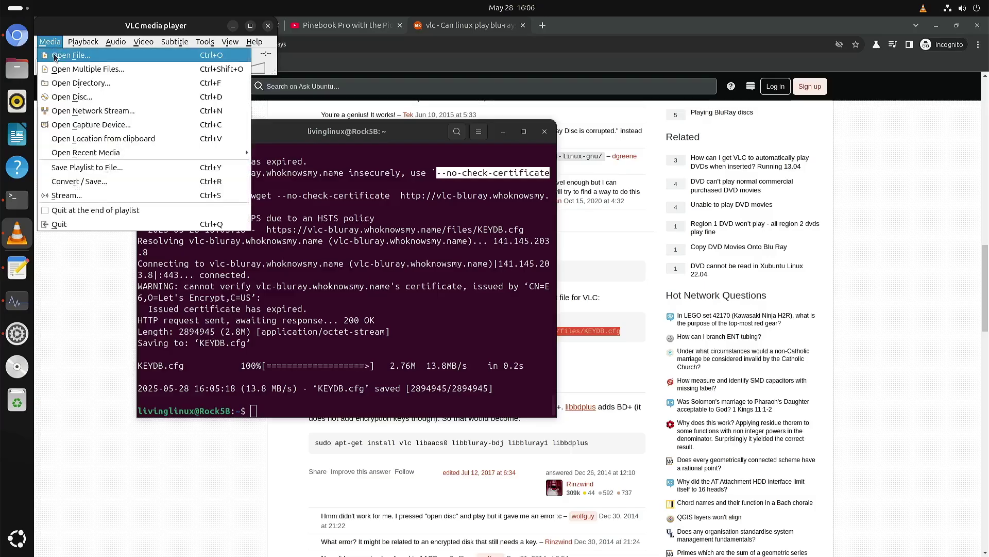
click(82, 97)
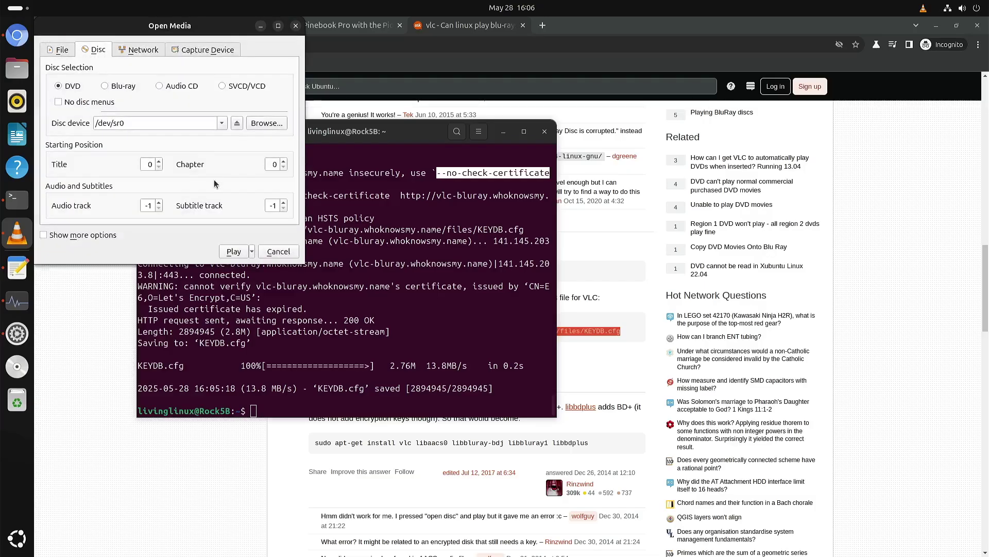
click(105, 87)
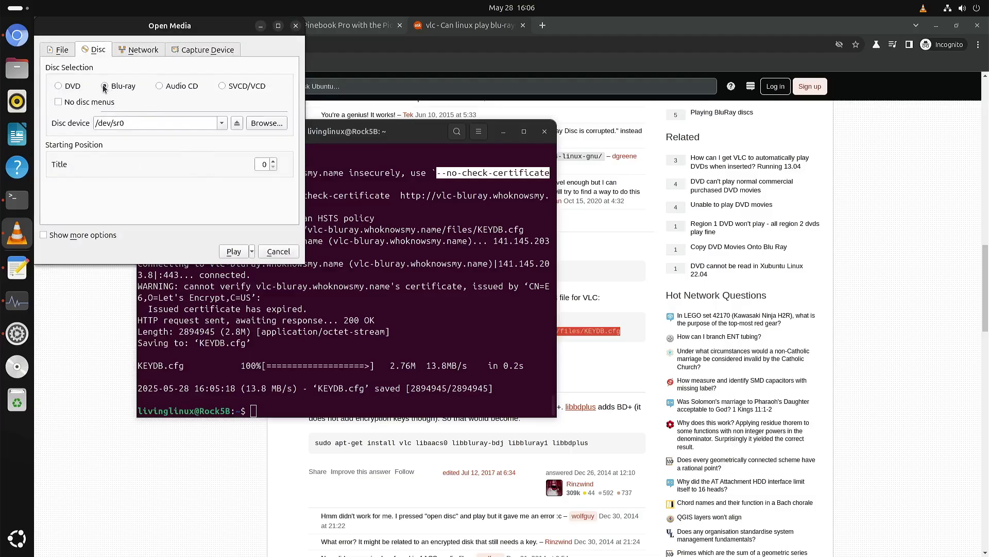
click(234, 251)
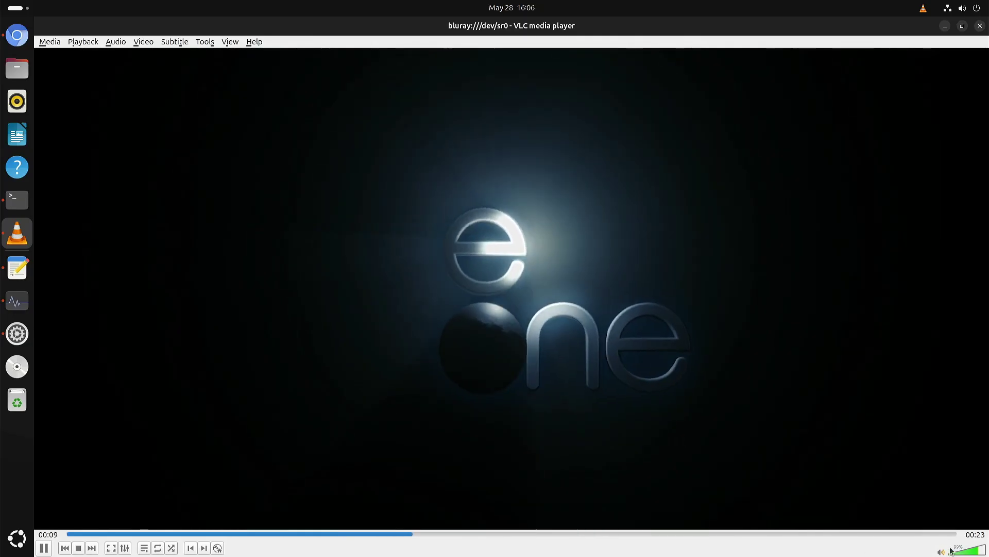
click(964, 553)
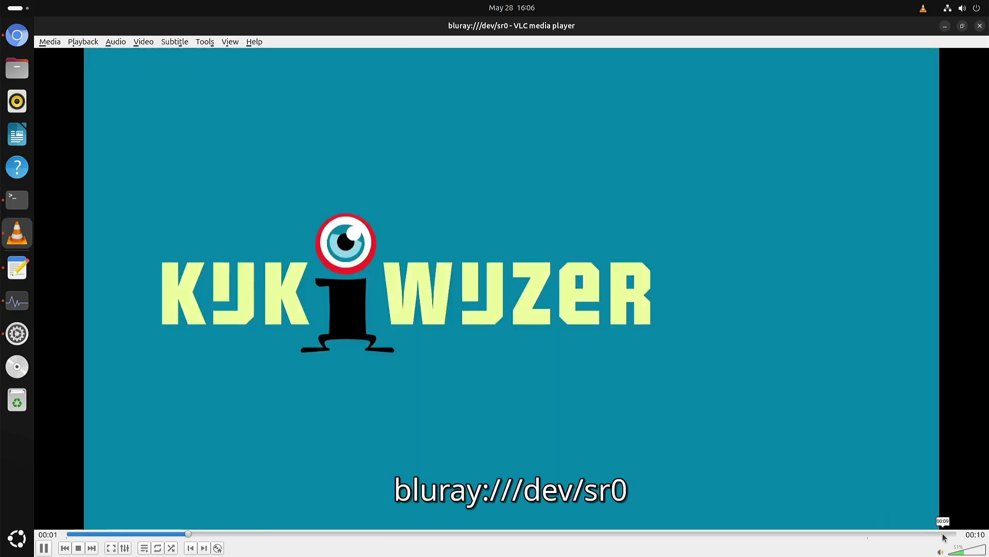
Skip to about 00:09 in the Kijkwijzer intro clip, and pause the main film at about 14:23.
click(944, 534)
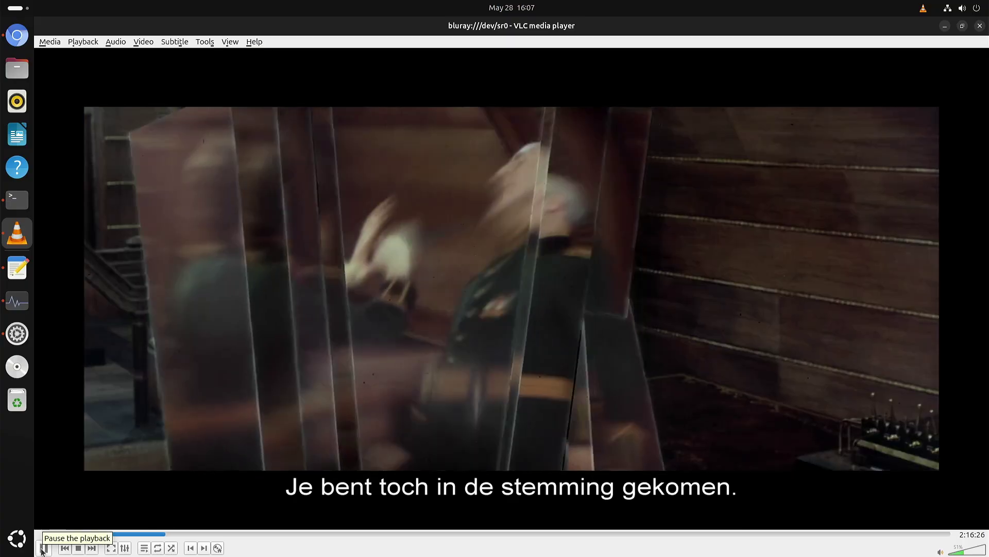
click(44, 549)
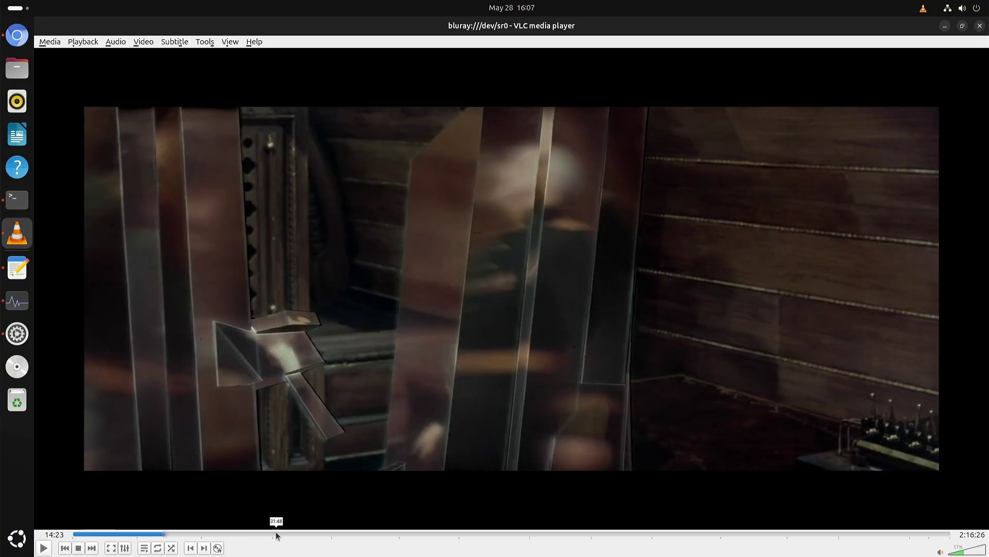